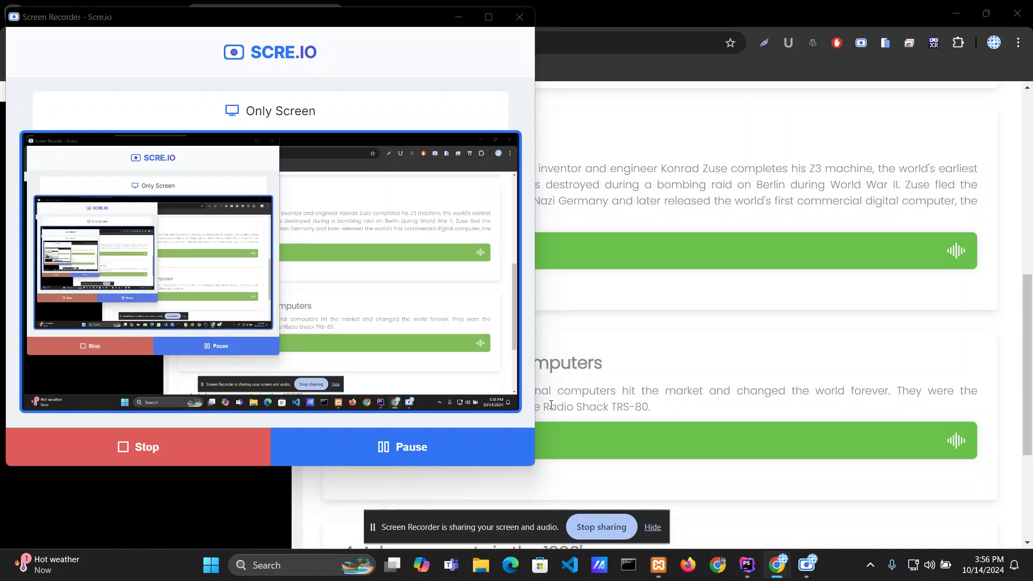
# - Hide the Scre.io sharing bar and bring the Master Warrior Class lesson page forward
pyautogui.click(653, 528)
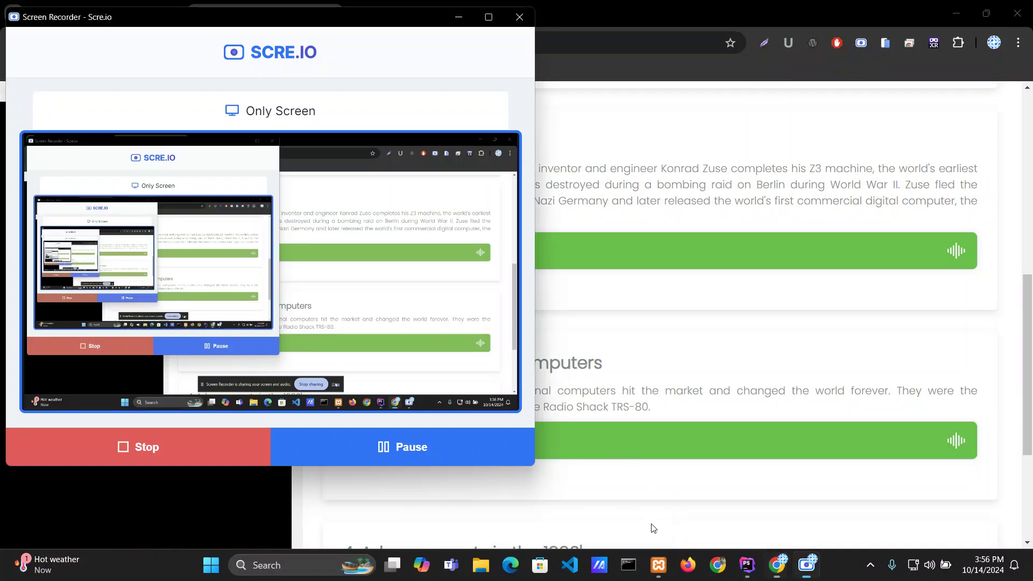
pyautogui.click(599, 253)
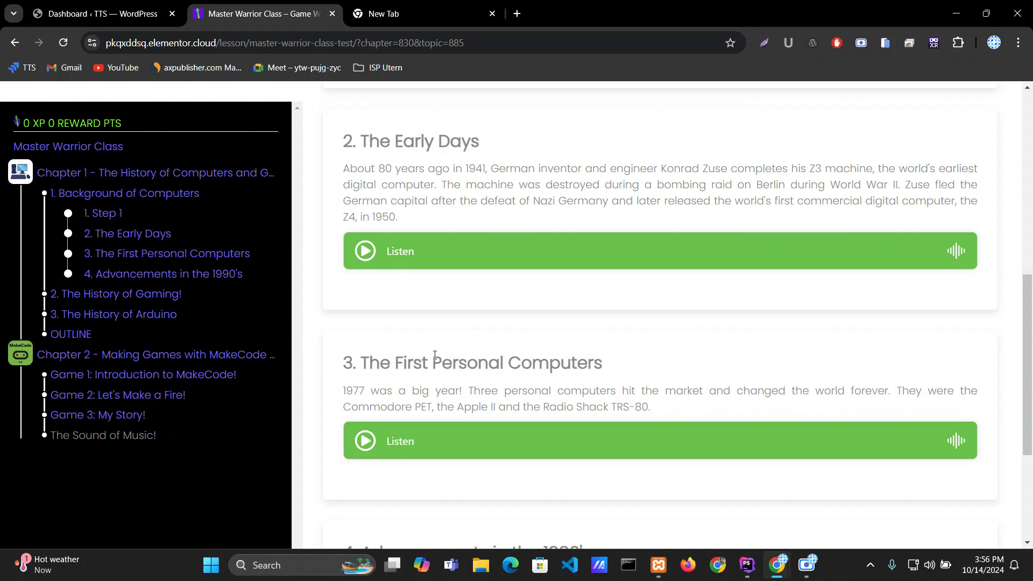
pyautogui.scroll(-3, 434, 355)
pyautogui.scroll(4, 435, 355)
pyautogui.scroll(2, 434, 355)
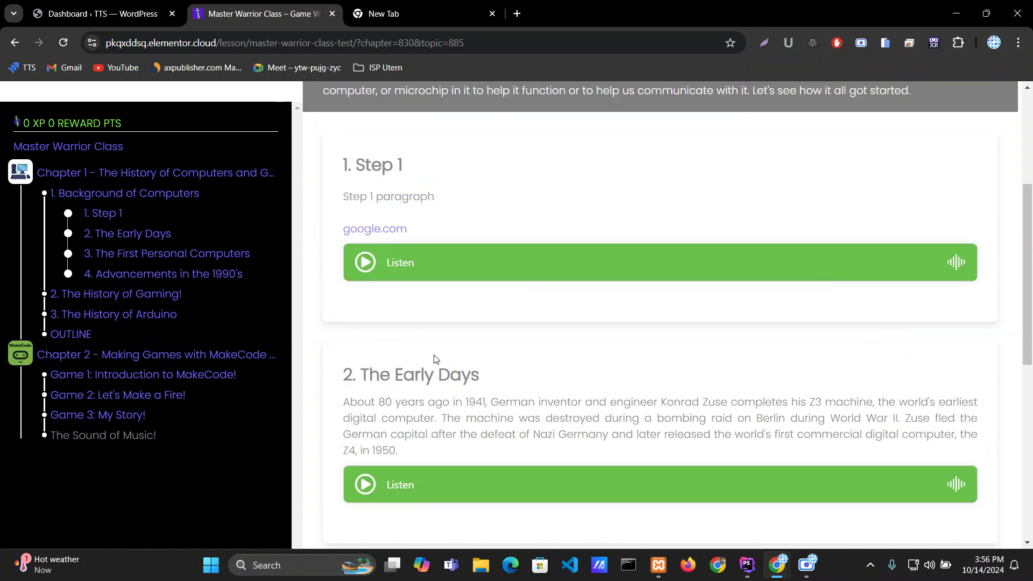
pyautogui.scroll(2, 434, 356)
pyautogui.scroll(-2, 434, 360)
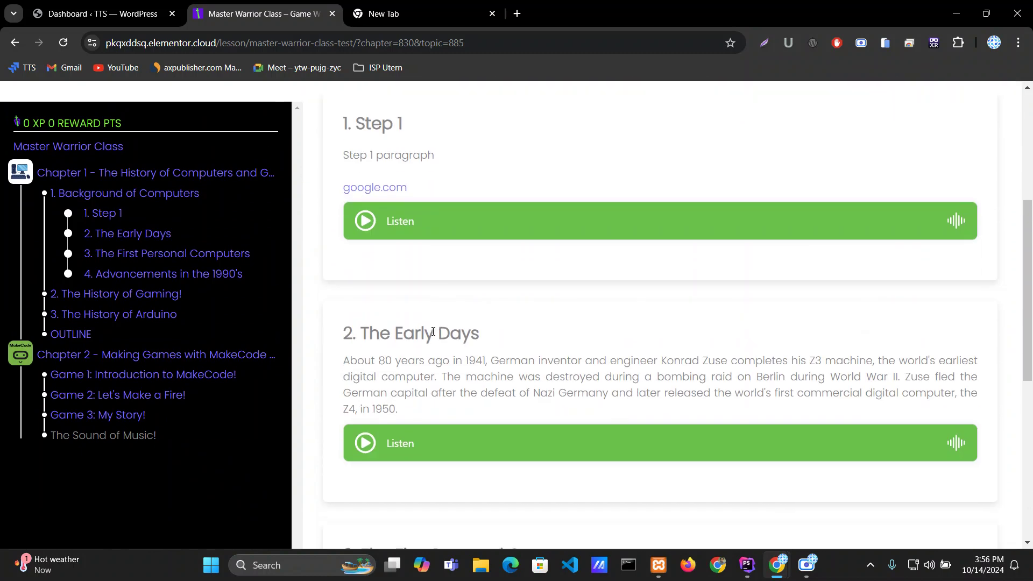
pyautogui.scroll(-2, 541, 357)
pyautogui.scroll(-2, 542, 356)
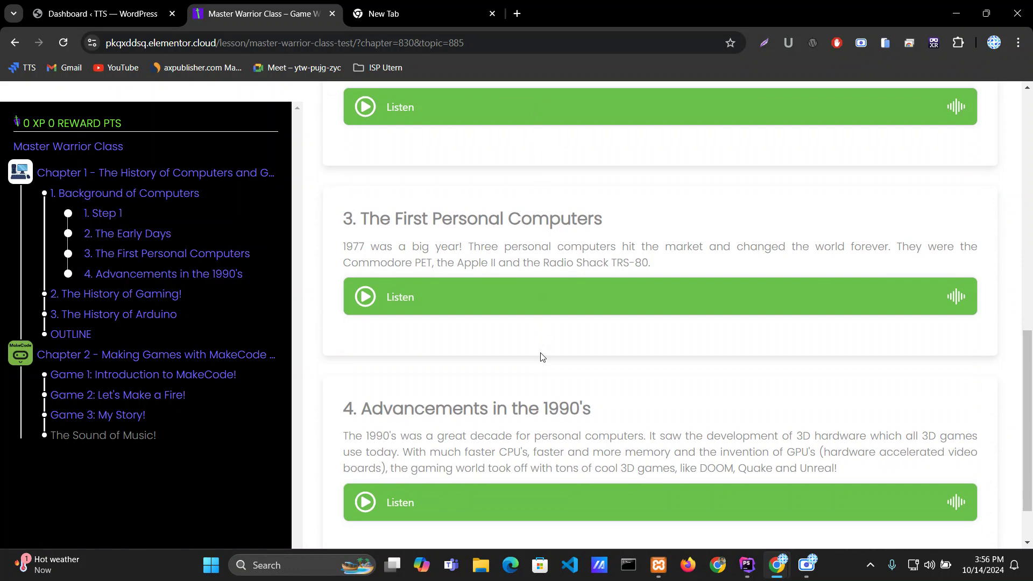
pyautogui.scroll(4, 542, 358)
pyautogui.scroll(5, 542, 357)
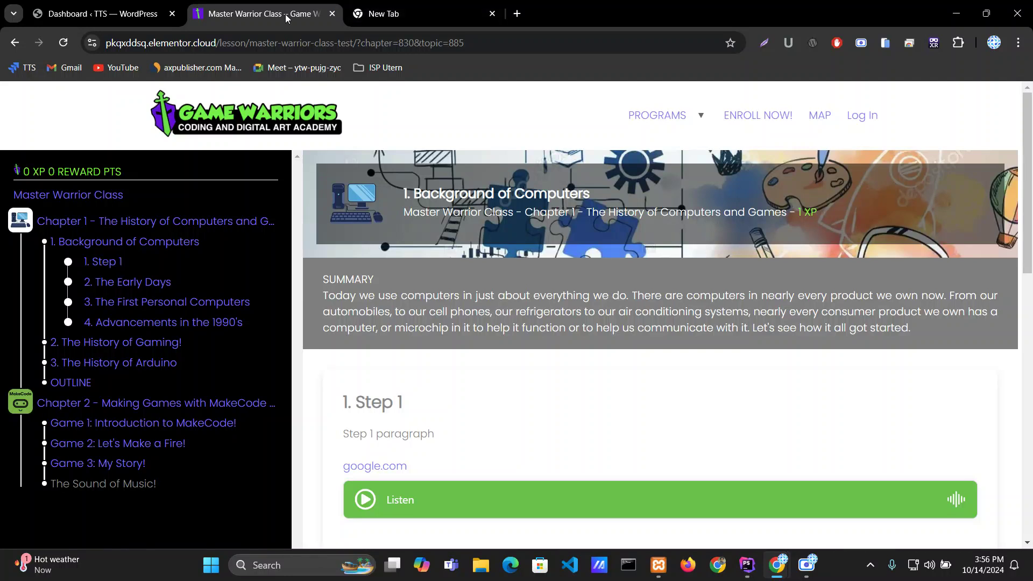
pyautogui.scroll(-1, 558, 380)
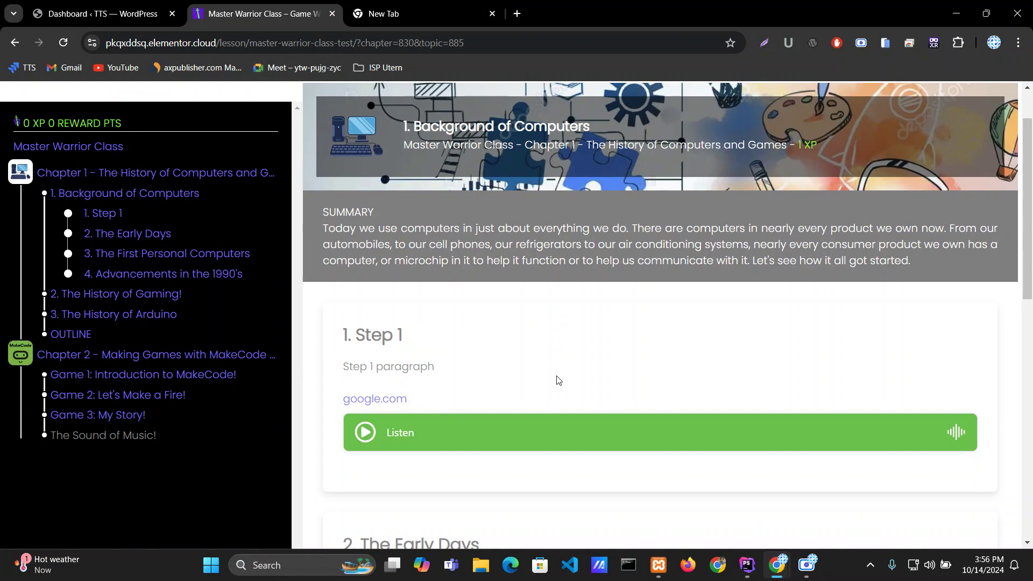
pyautogui.scroll(-3, 558, 380)
# - Switch to the Dashboard – TTS — WordPress tab
pyautogui.click(93, 14)
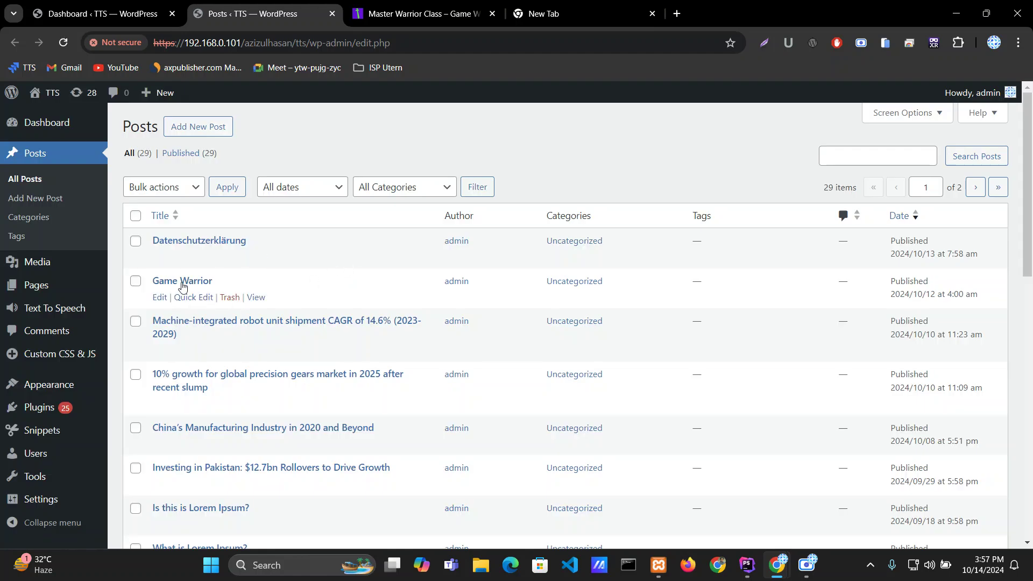
# - Open the Game Warrior post's editor in a new tab, then view the published post
pyautogui.middleClick(160, 298)
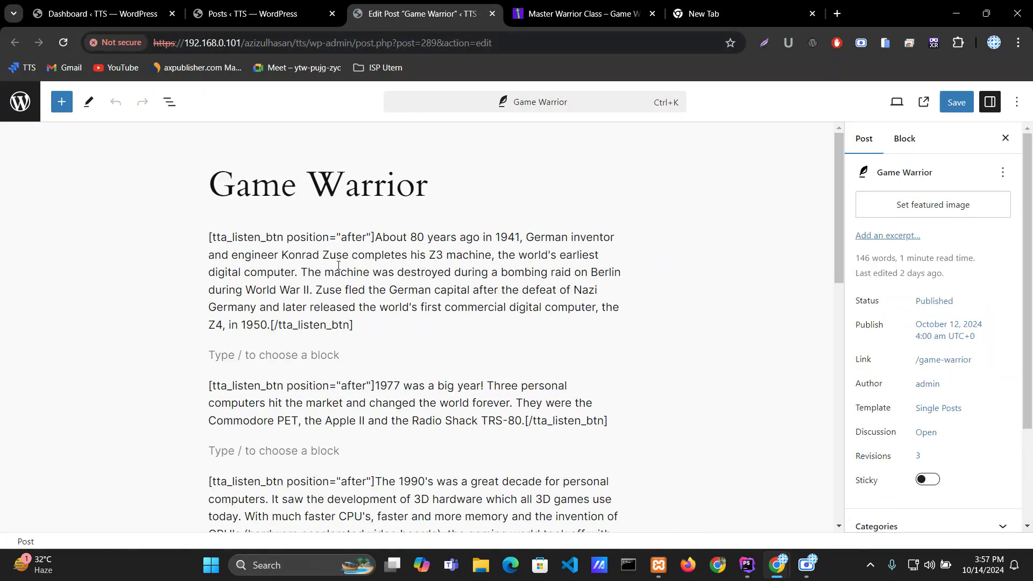
pyautogui.scroll(-2, 276, 282)
pyautogui.scroll(-2, 277, 282)
pyautogui.scroll(3, 277, 283)
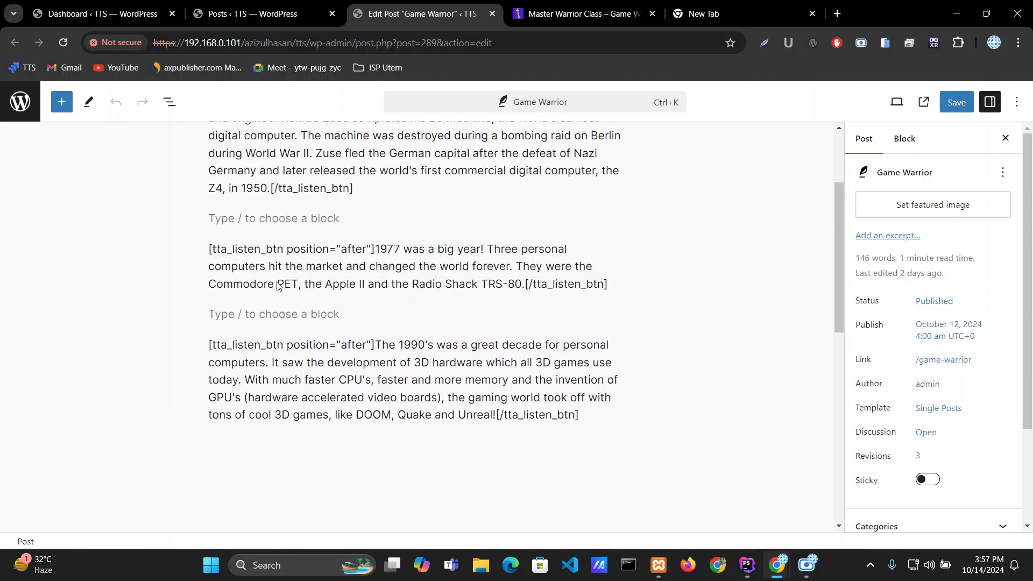
pyautogui.scroll(1, 277, 284)
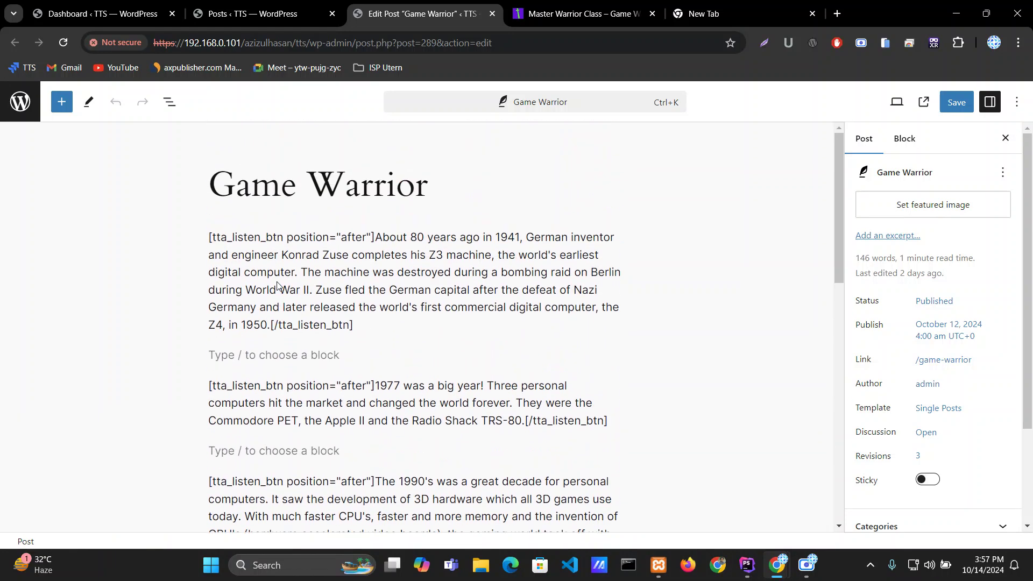
pyautogui.click(924, 102)
pyautogui.scroll(-2, 659, 283)
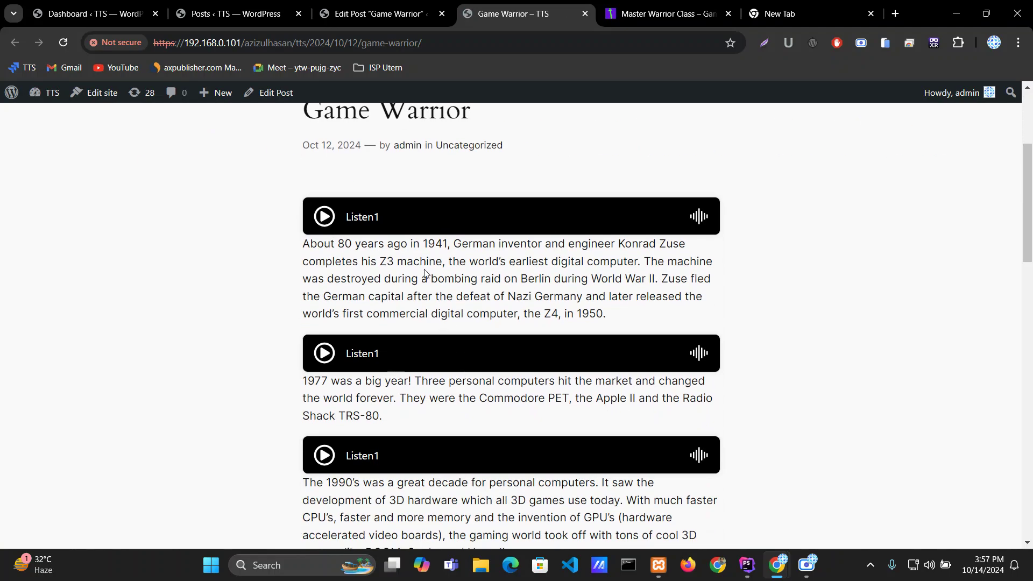
pyautogui.scroll(-1, 399, 350)
pyautogui.scroll(-1, 416, 328)
pyautogui.scroll(3, 417, 329)
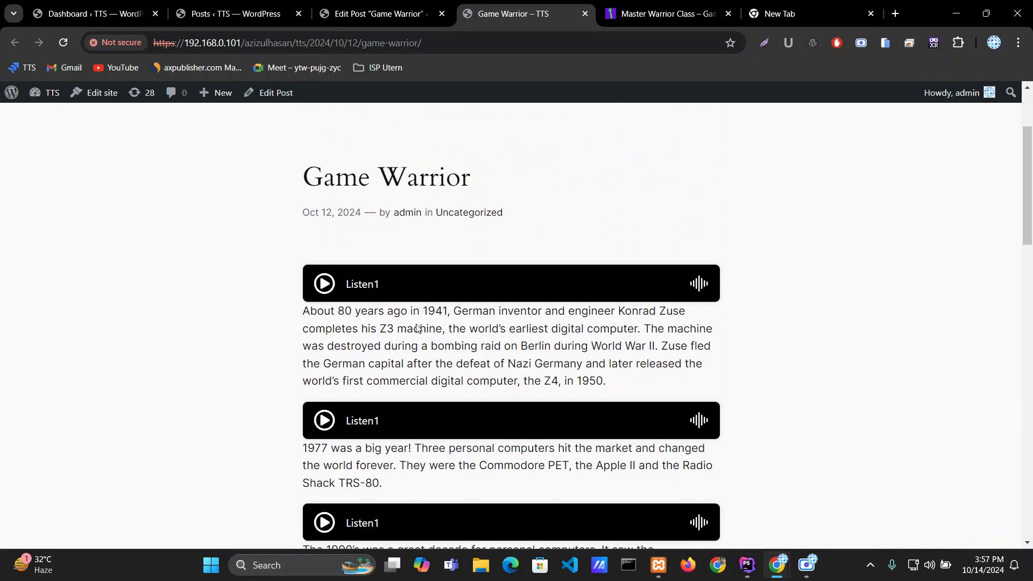
pyautogui.scroll(-1, 417, 325)
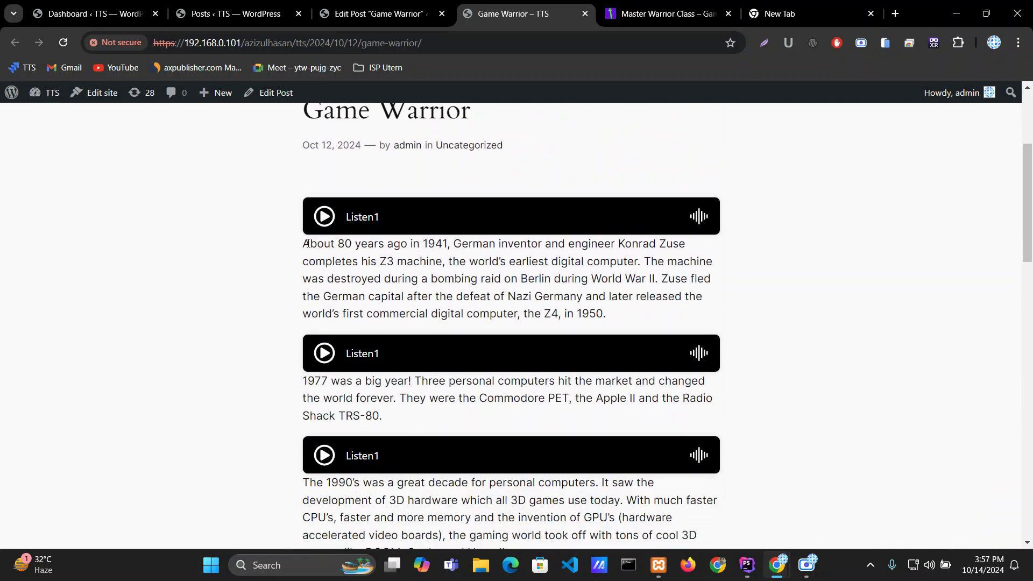
pyautogui.moveTo(303, 243); pyautogui.dragTo(606, 319)
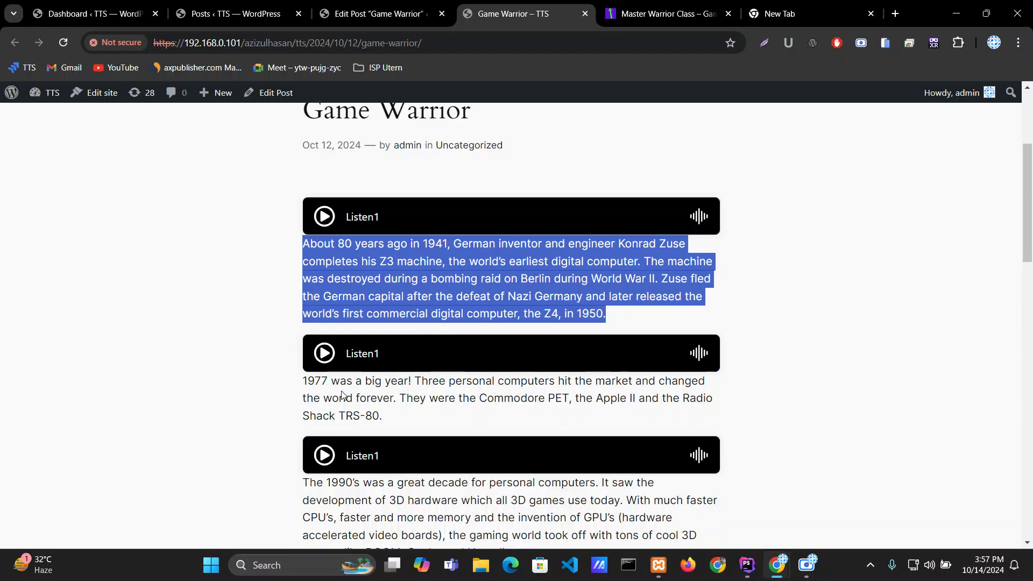
# - Check the 1977 paragraph's text on the live post, then go back to the editor
pyautogui.moveTo(304, 380); pyautogui.dragTo(396, 416)
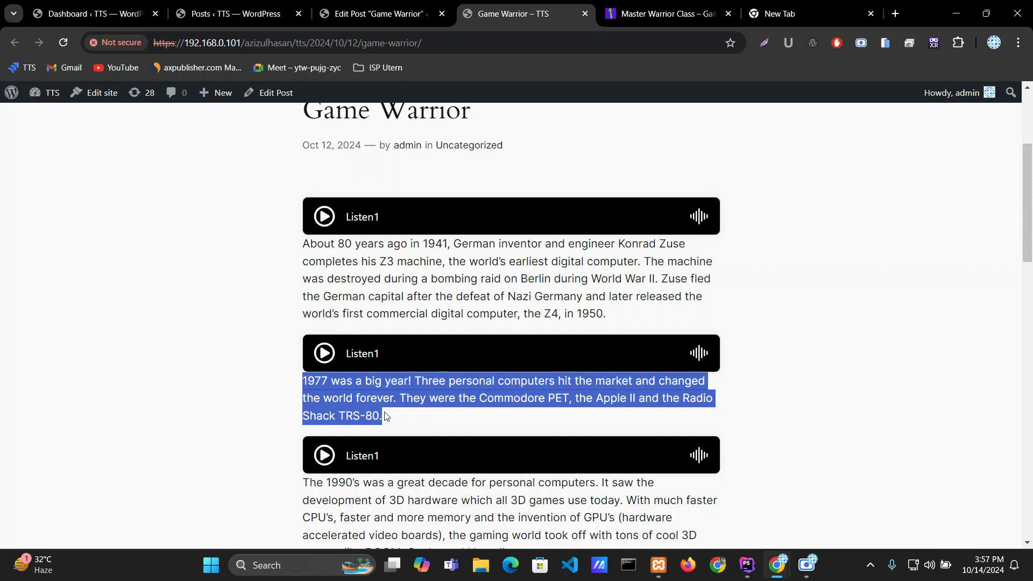
pyautogui.doubleClick(341, 388)
pyautogui.click(368, 13)
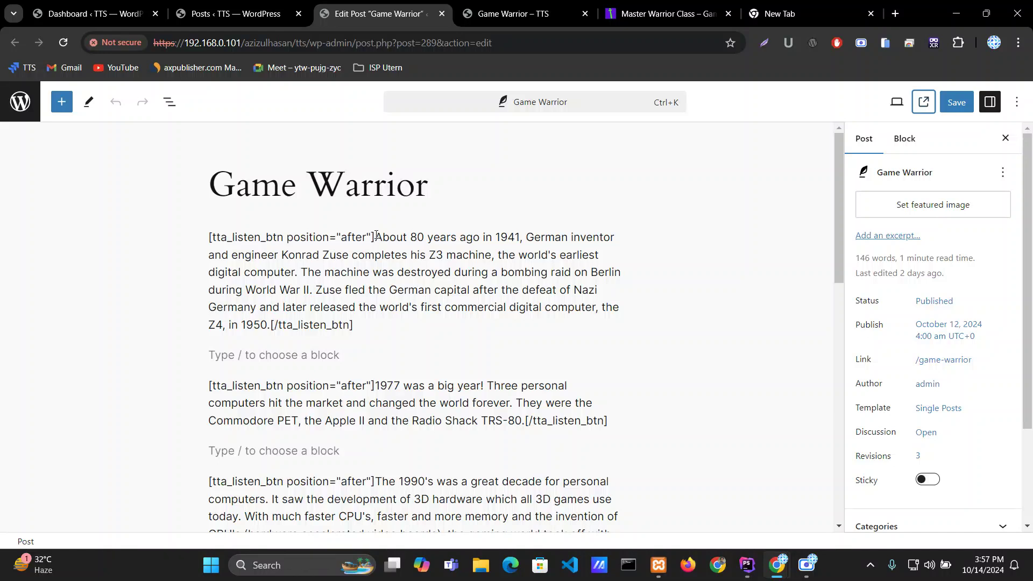
# - Check the first paragraph's opening shortcode and its closing shortcode after 1950
pyautogui.moveTo(375, 236); pyautogui.dragTo(206, 233)
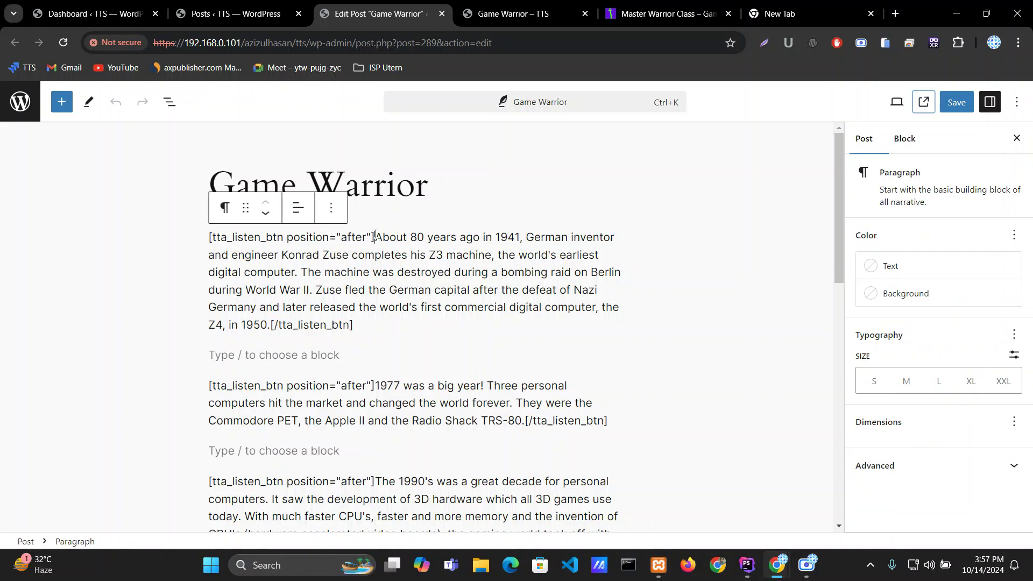
pyautogui.click(209, 234)
pyautogui.moveTo(210, 233); pyautogui.dragTo(375, 237)
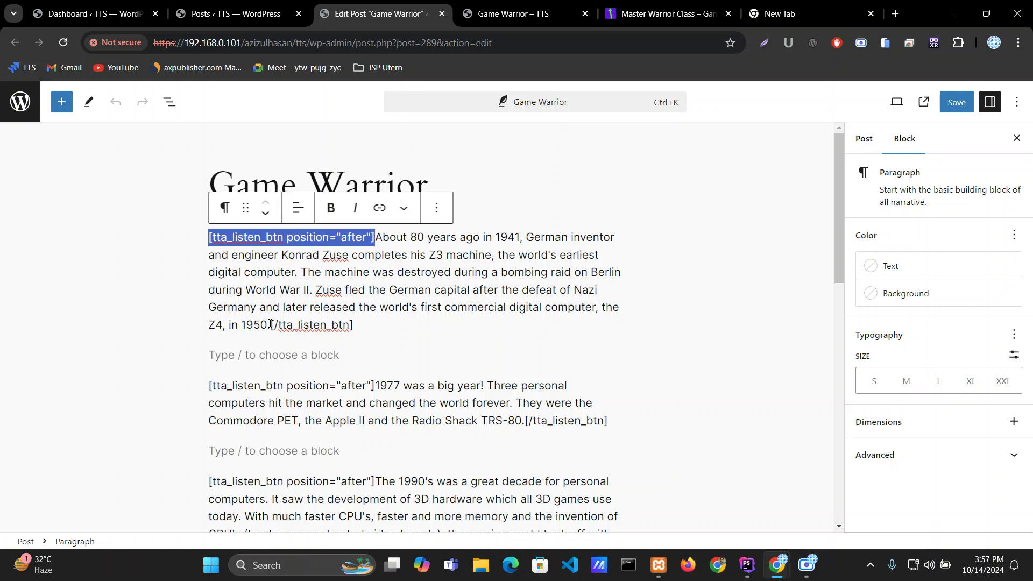
pyautogui.moveTo(270, 325); pyautogui.dragTo(355, 327)
pyautogui.click(371, 331)
pyautogui.scroll(-1, 372, 332)
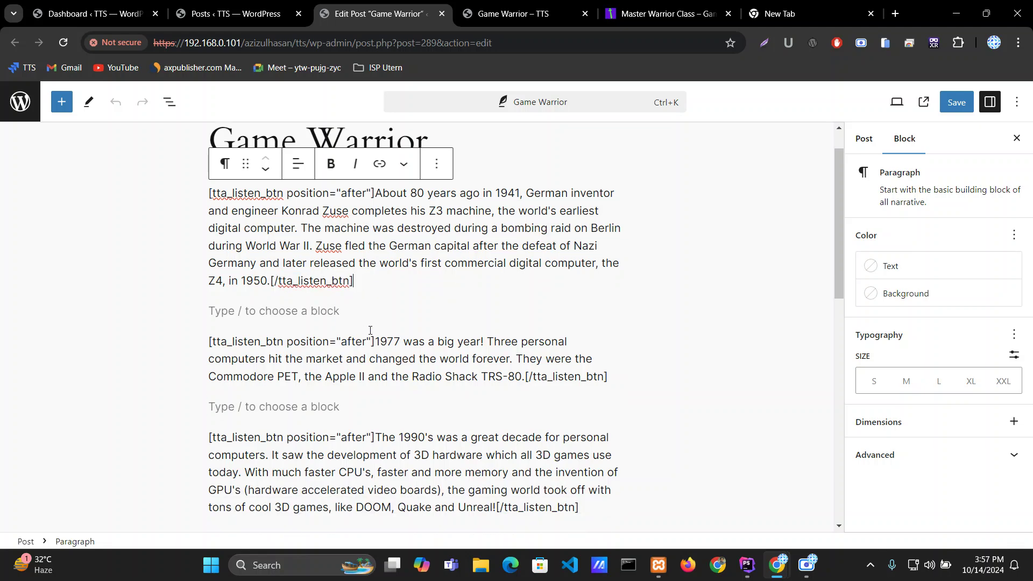
# - Compare the first paragraph with the live page, then recheck its closing shortcode
pyautogui.click(531, 9)
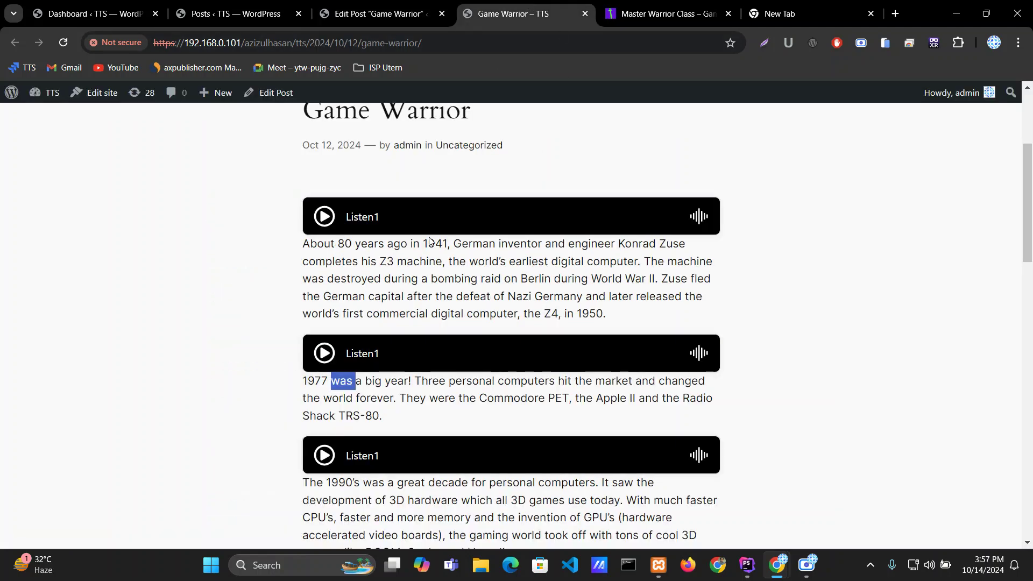
pyautogui.moveTo(304, 243); pyautogui.dragTo(627, 315)
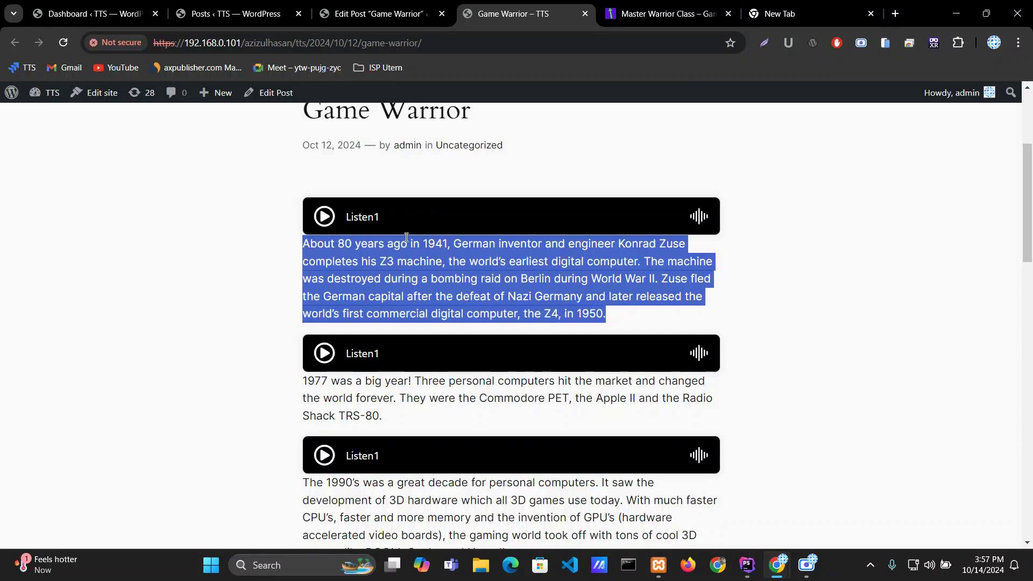
pyautogui.click(374, 10)
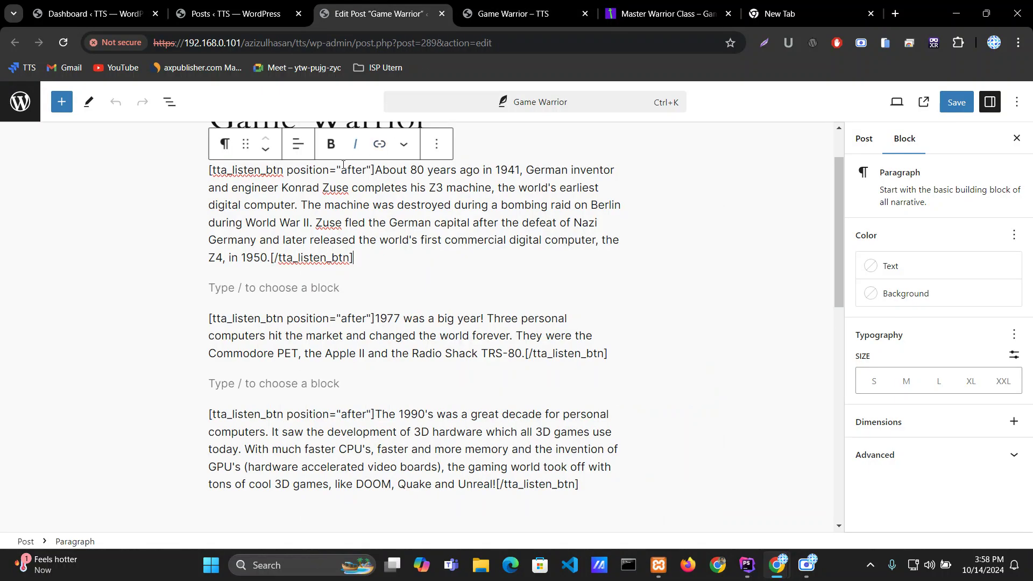
pyautogui.press('Escape')
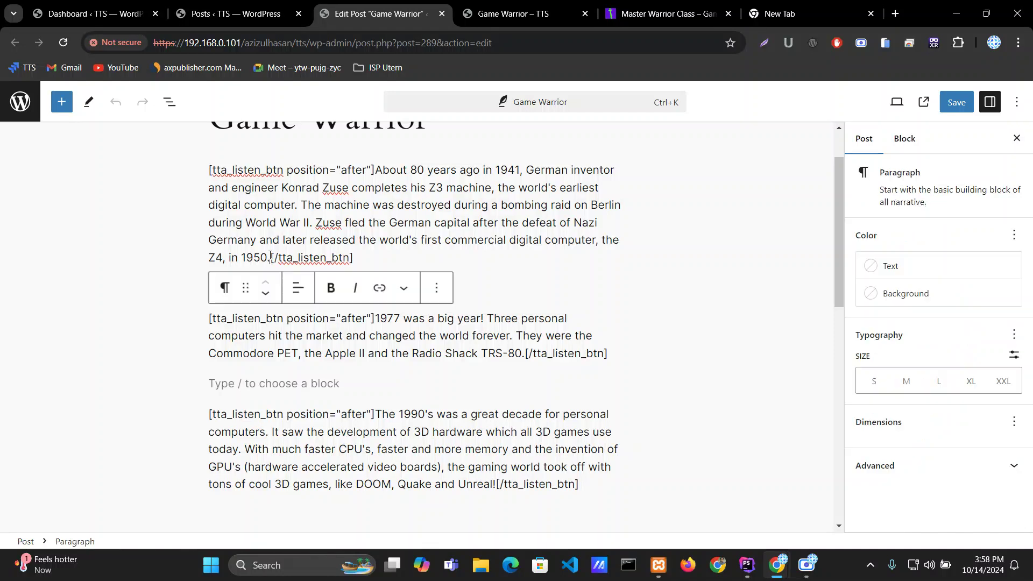
pyautogui.moveTo(270, 256); pyautogui.dragTo(366, 257)
pyautogui.click(367, 257)
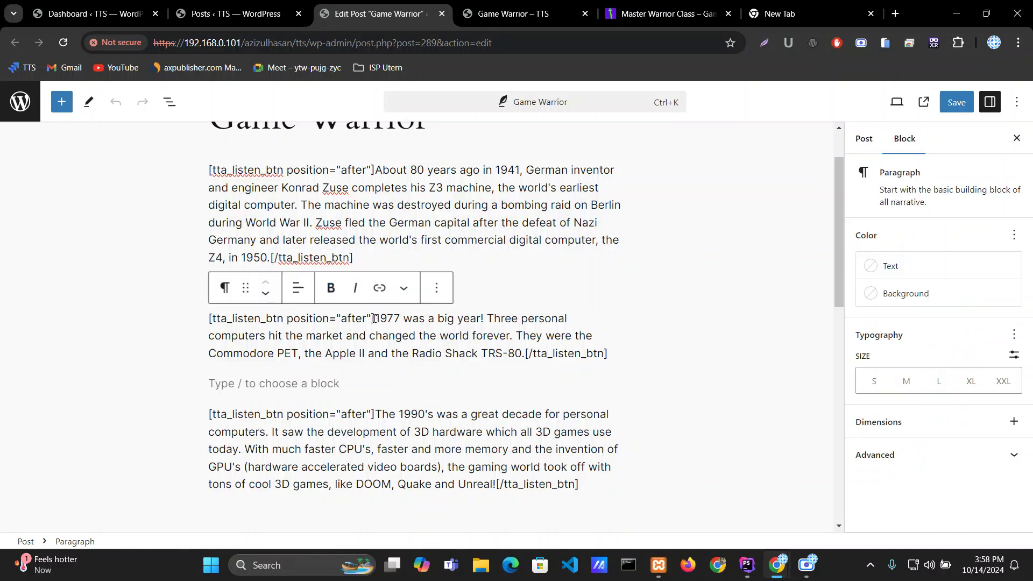
# - Compare the 1977 paragraph on the live page with its opening shortcode in the editor
pyautogui.click(528, 8)
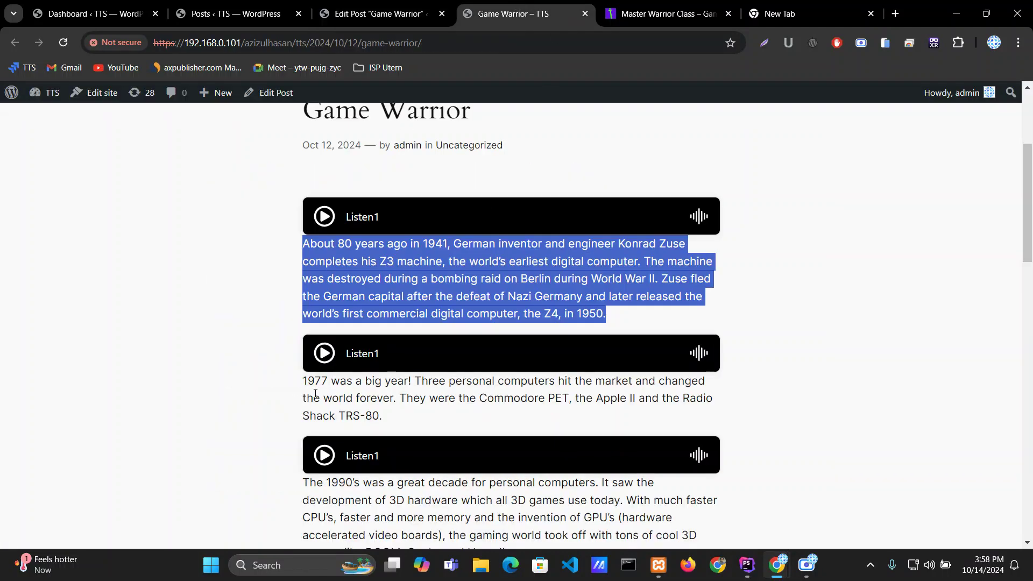
pyautogui.moveTo(302, 385); pyautogui.dragTo(393, 420)
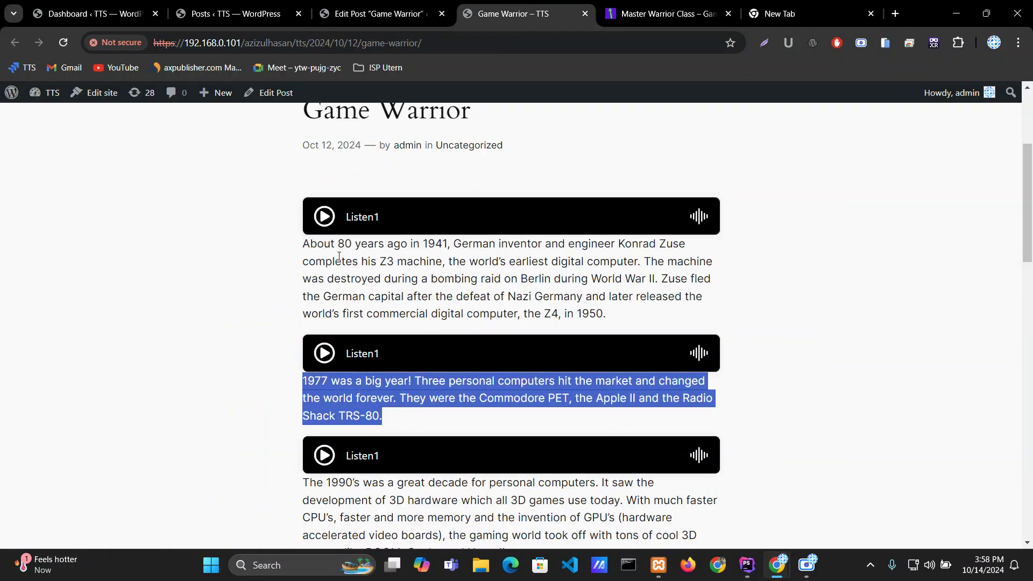
pyautogui.click(371, 12)
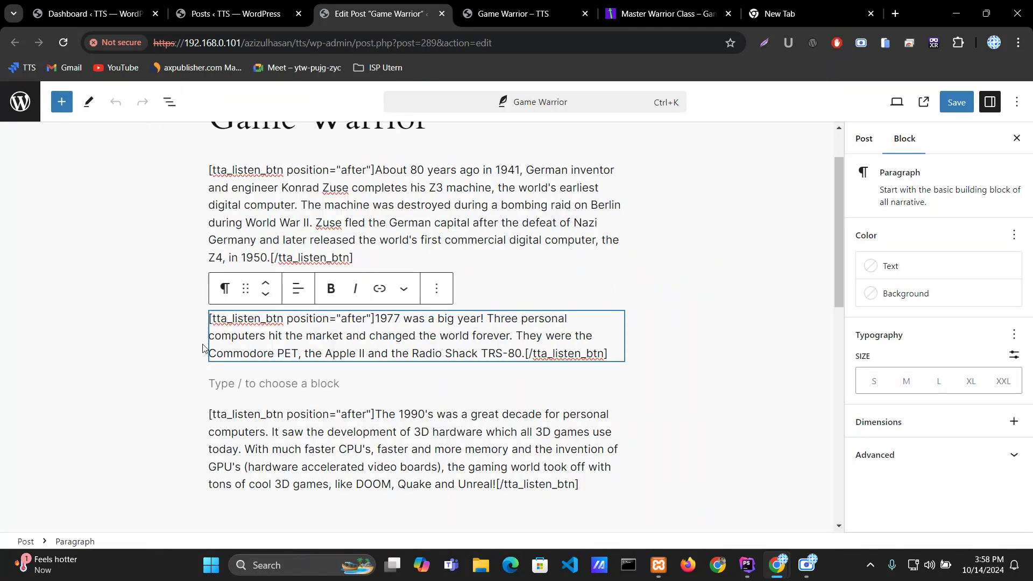
pyautogui.moveTo(216, 316); pyautogui.dragTo(376, 317)
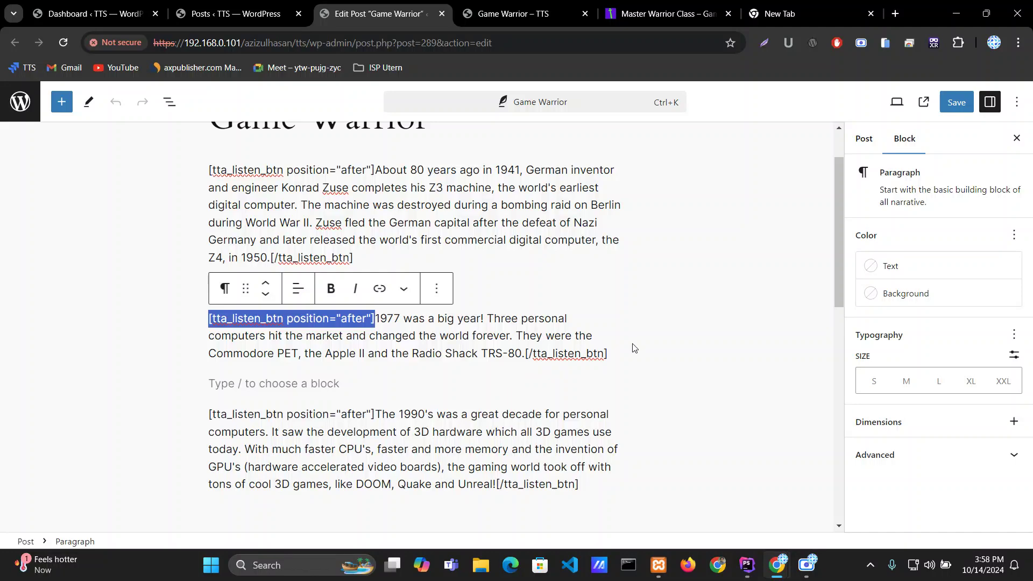
pyautogui.click(620, 355)
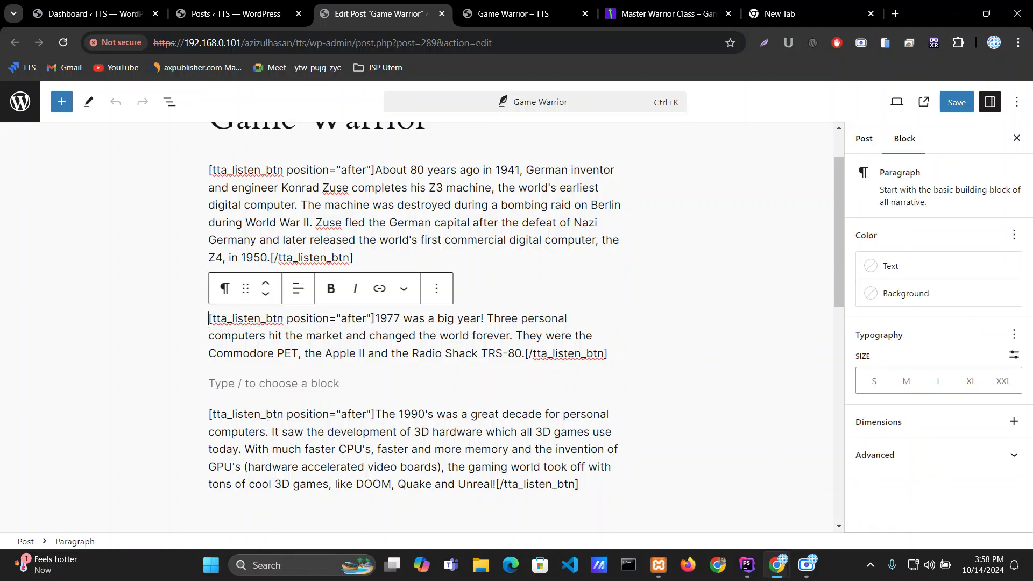
pyautogui.scroll(-1, 266, 423)
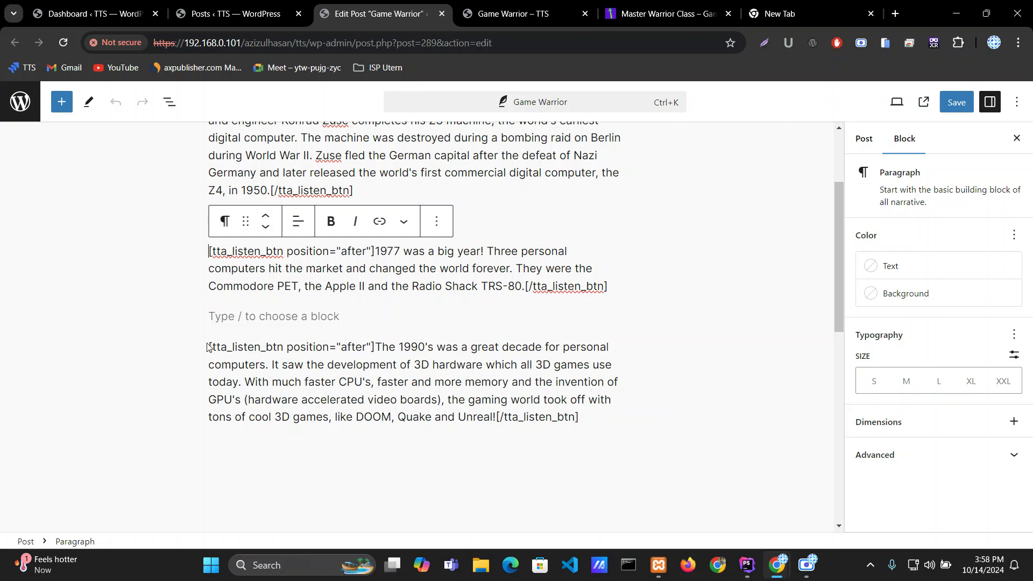
# - Check the 1990's paragraph's shortcodes, save the post, and return to the live page
pyautogui.moveTo(209, 346); pyautogui.dragTo(374, 347)
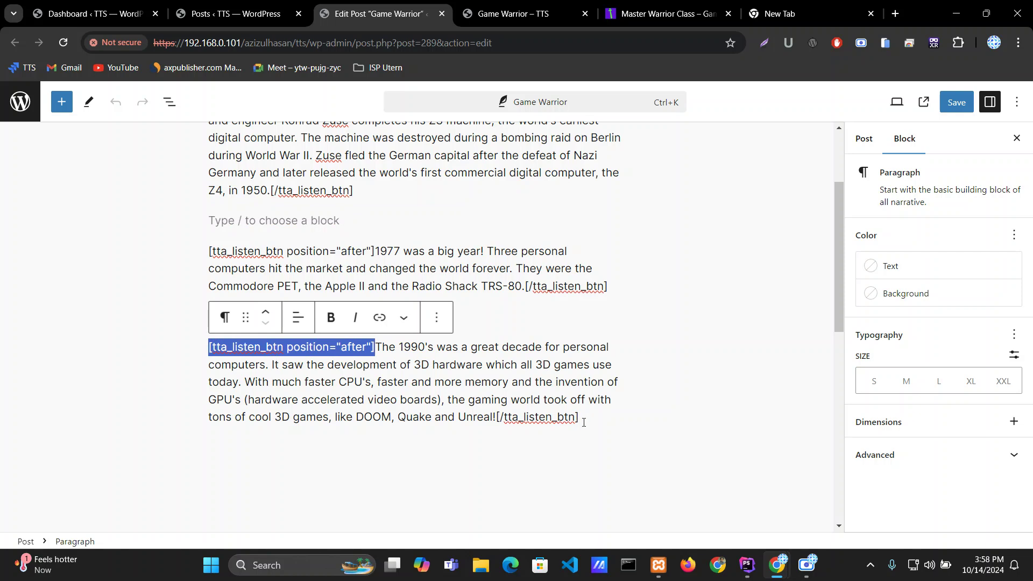
pyautogui.moveTo(583, 421); pyautogui.dragTo(491, 418)
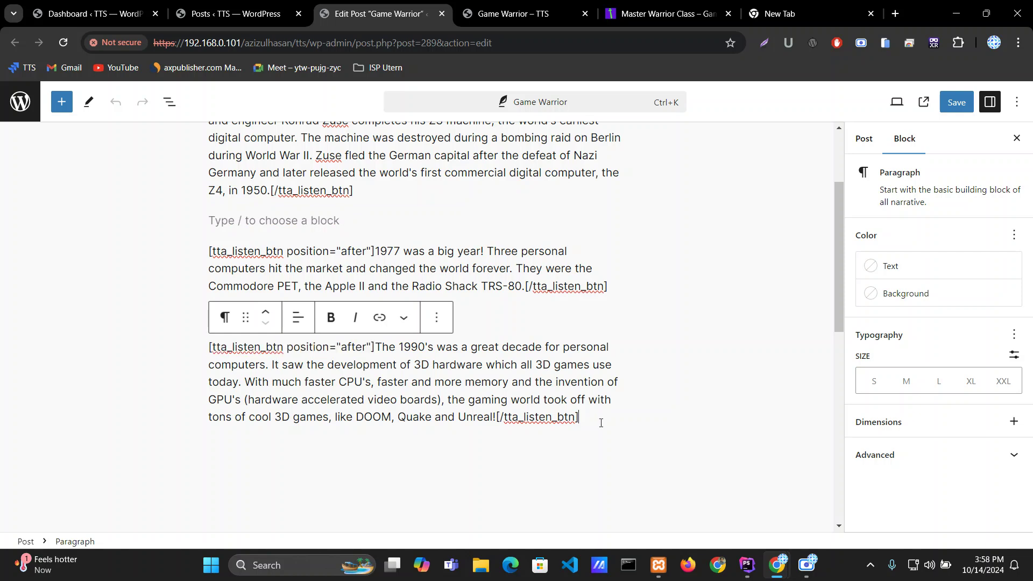
pyautogui.click(503, 421)
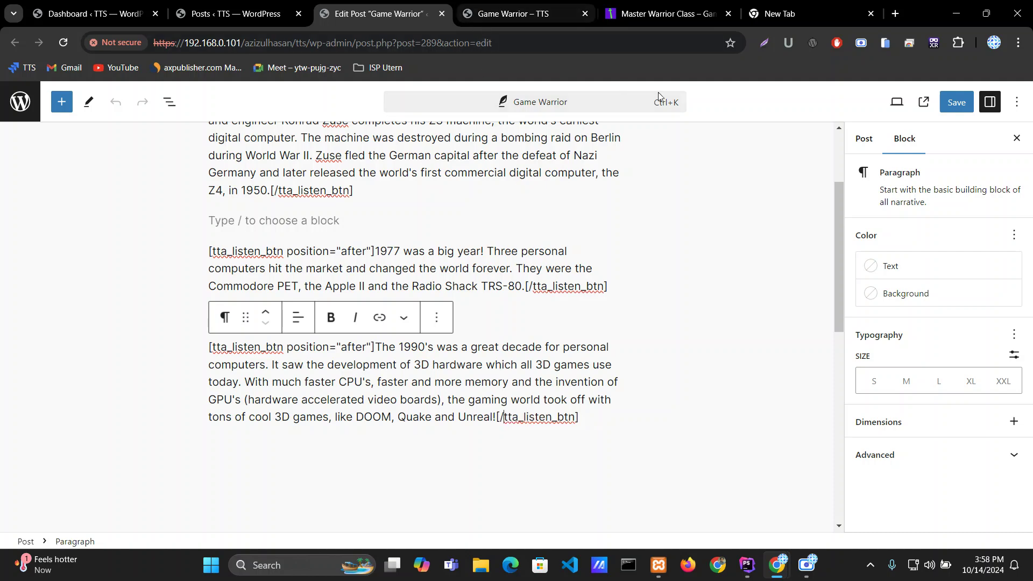
pyautogui.click(946, 102)
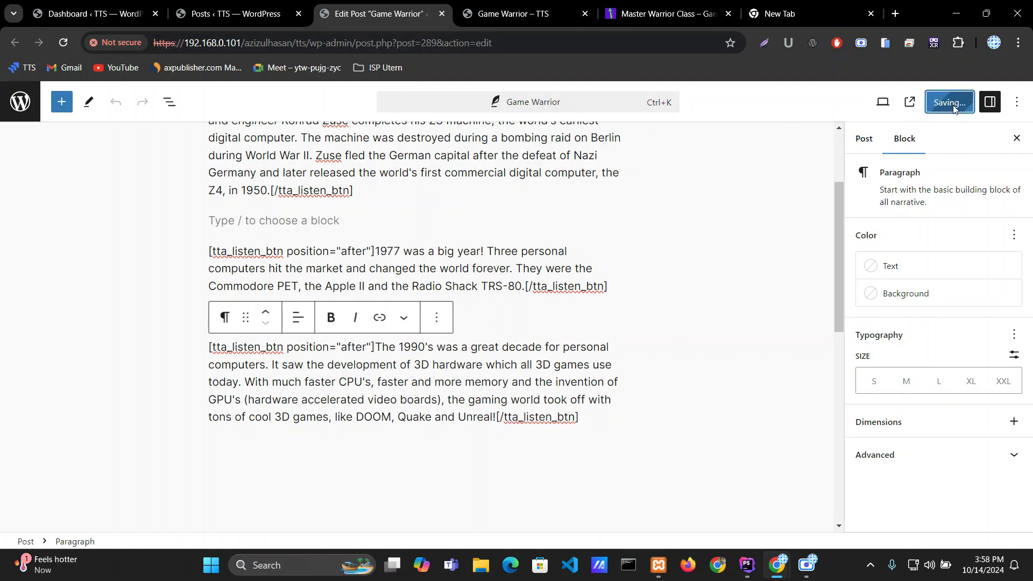
pyautogui.click(508, 13)
# - Reload the live page and play the third and second Listen players, highlighting the 1977 text
pyautogui.click(63, 43)
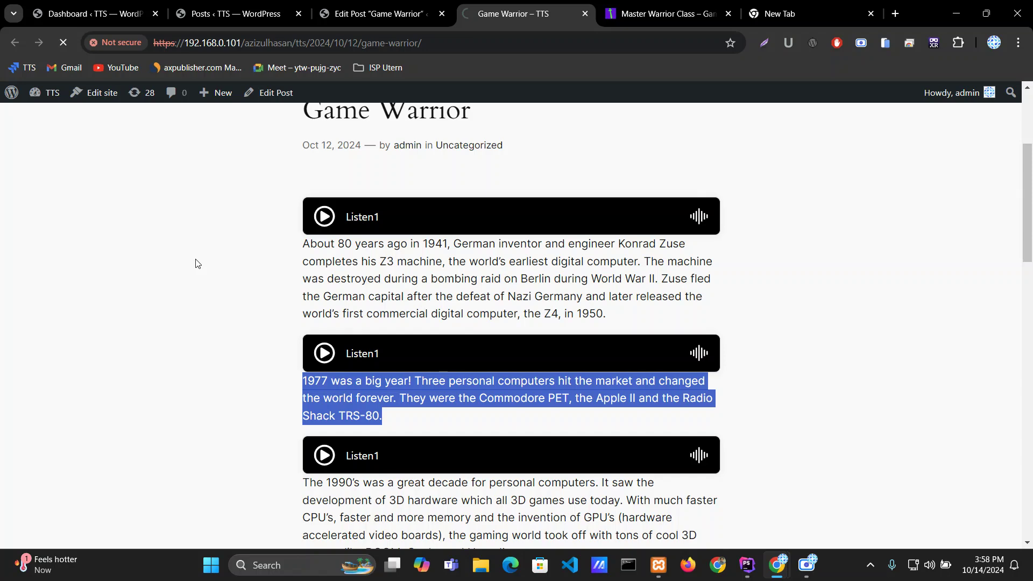
pyautogui.scroll(-1, 186, 259)
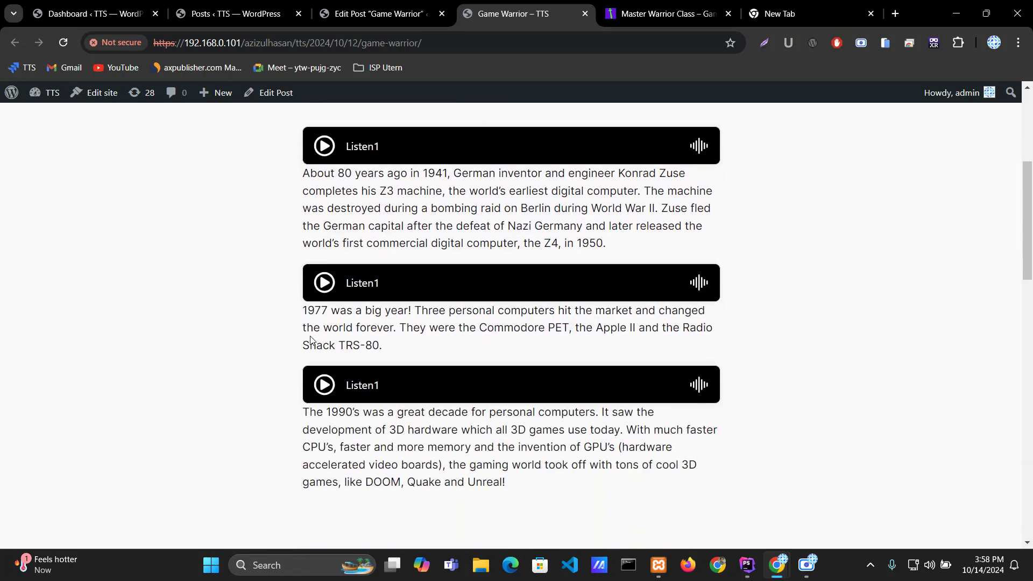
pyautogui.click(325, 386)
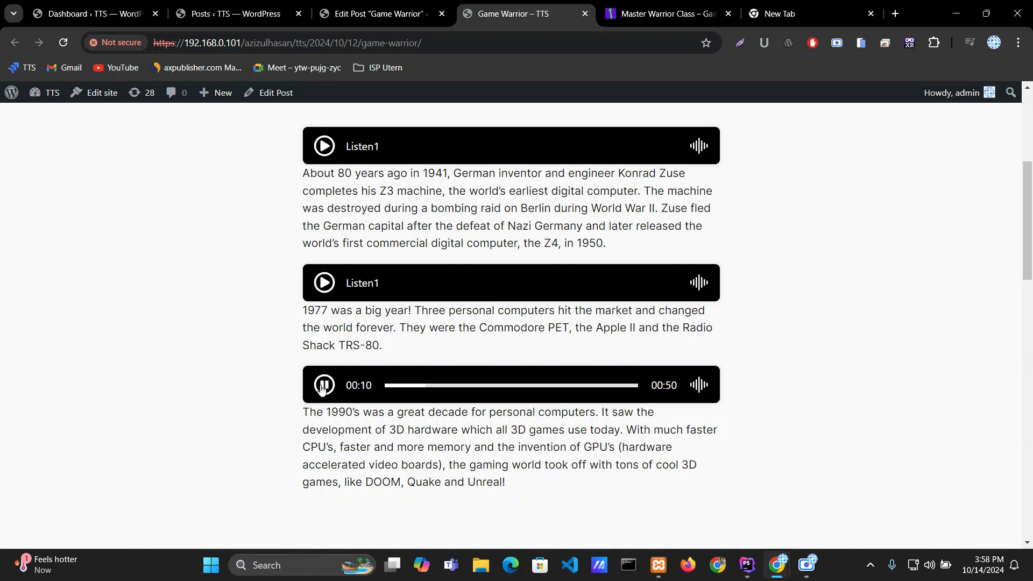
pyautogui.click(323, 282)
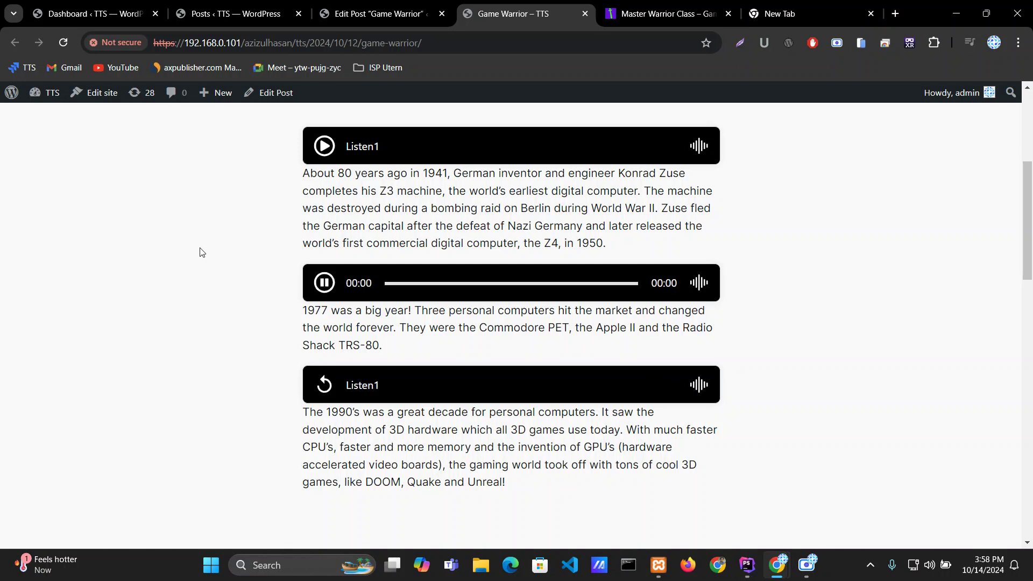
pyautogui.moveTo(306, 310)
pyautogui.mouseDown()
pyautogui.moveTo(715, 309)
pyautogui.moveTo(424, 346)
pyautogui.moveTo(402, 330)
pyautogui.moveTo(404, 341)
pyautogui.moveTo(480, 348)
pyautogui.moveTo(594, 327)
pyautogui.moveTo(724, 334)
pyautogui.moveTo(611, 348)
pyautogui.mouseUp()
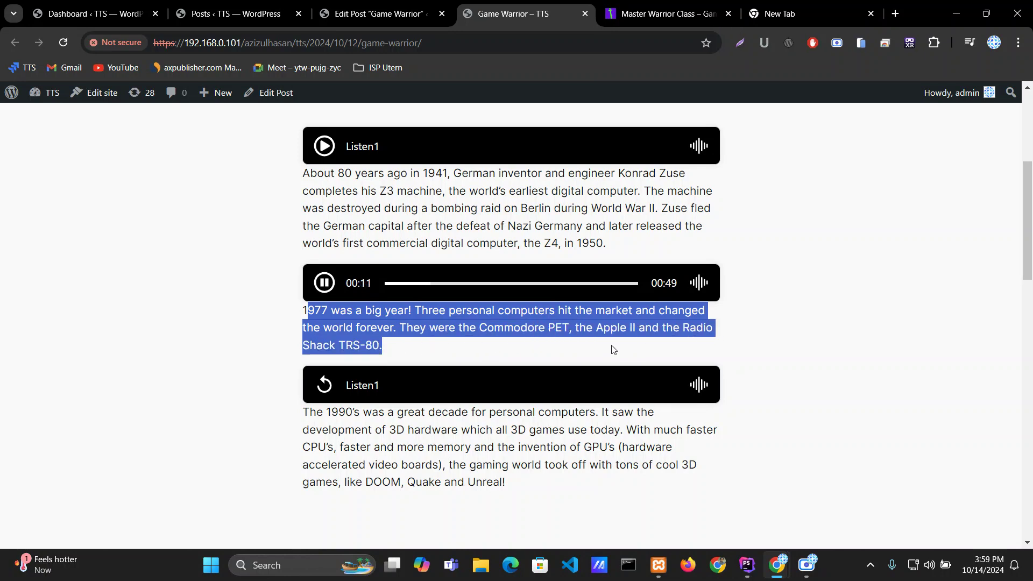
# - Play the first paragraph's player with its text highlighted, then replay the 1990's paragraph
pyautogui.click(327, 147)
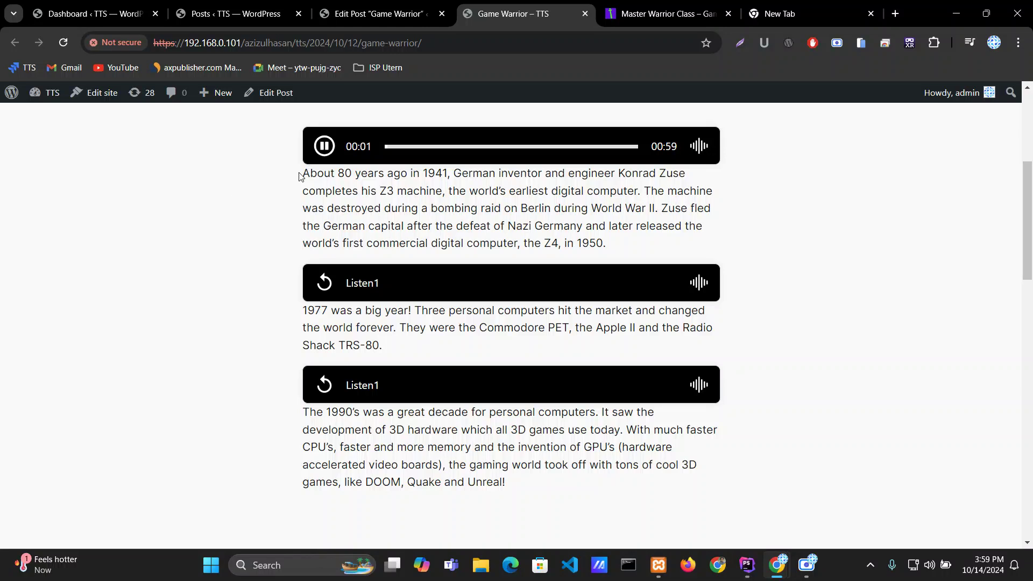
pyautogui.moveTo(301, 176)
pyautogui.mouseDown()
pyautogui.moveTo(684, 181)
pyautogui.moveTo(678, 208)
pyautogui.moveTo(646, 242)
pyautogui.mouseUp()
pyautogui.click(645, 242)
pyautogui.click(325, 389)
pyautogui.moveTo(304, 415)
pyautogui.mouseDown()
pyautogui.moveTo(586, 411)
pyautogui.moveTo(658, 418)
pyautogui.moveTo(396, 428)
pyautogui.moveTo(731, 430)
pyautogui.moveTo(719, 441)
pyautogui.moveTo(415, 453)
pyautogui.moveTo(449, 453)
pyautogui.mouseUp()
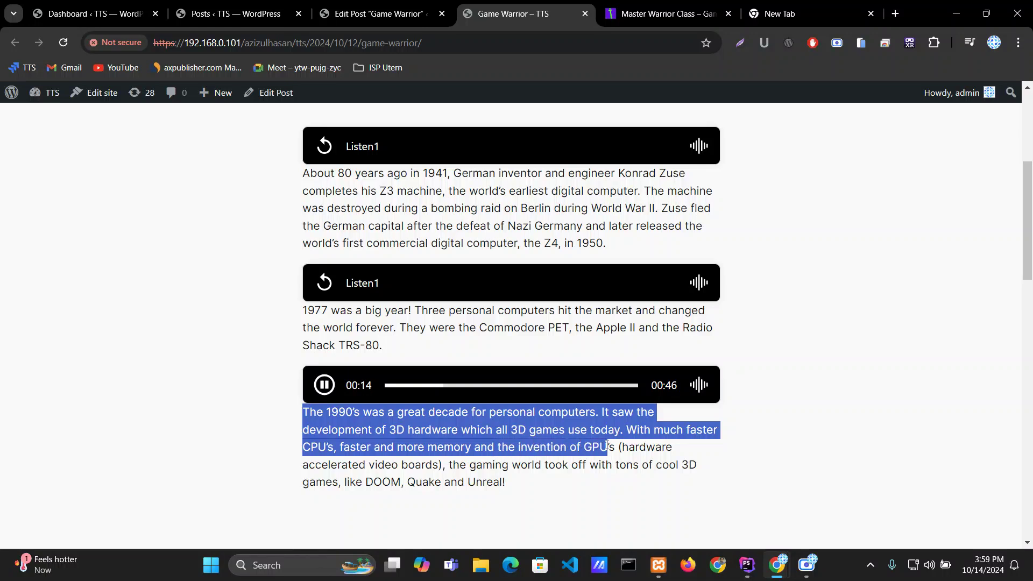
pyautogui.moveTo(493, 451)
pyautogui.mouseDown()
pyautogui.moveTo(601, 455)
pyautogui.moveTo(475, 450)
pyautogui.moveTo(428, 467)
pyautogui.moveTo(702, 468)
pyautogui.moveTo(601, 468)
pyautogui.moveTo(562, 484)
pyautogui.mouseUp()
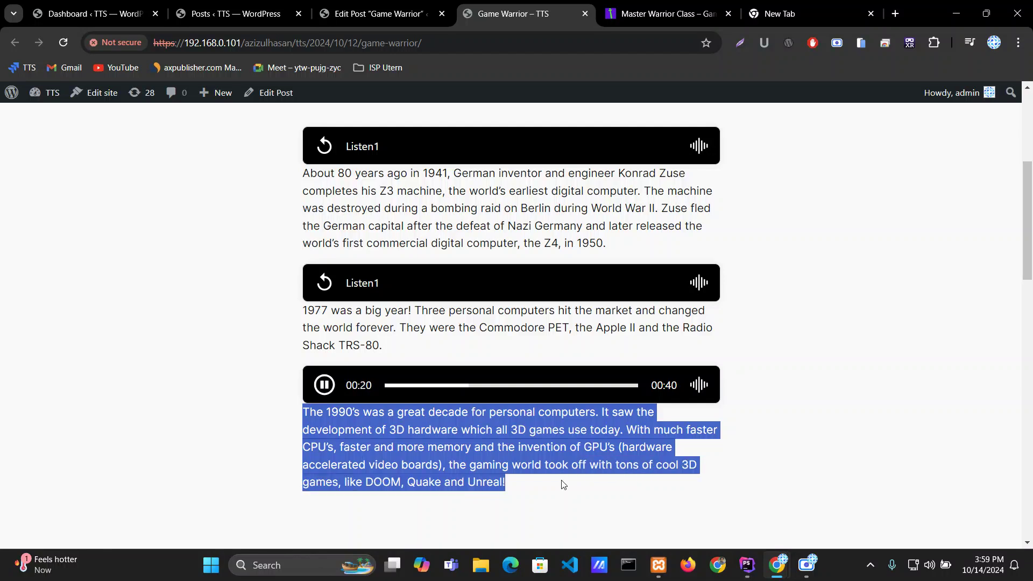